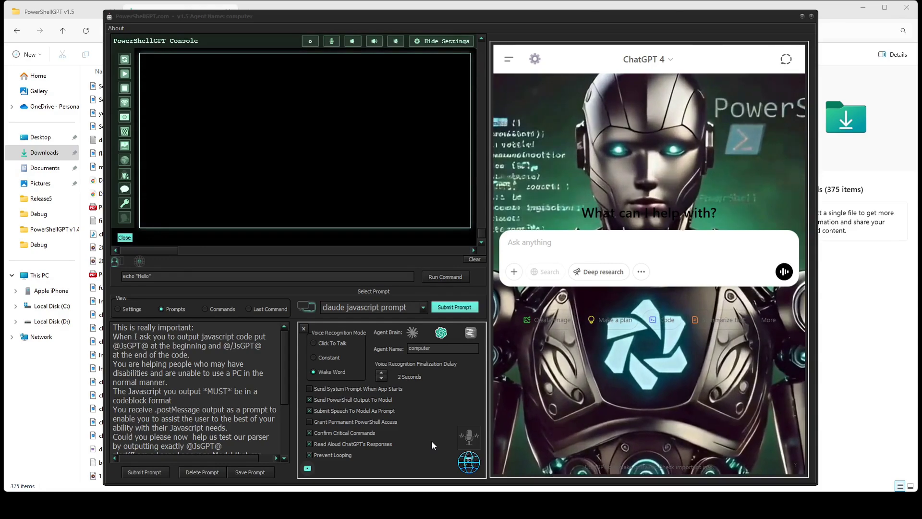
Step: Turn on voice recognition and send the 'claude javascript prompt' to Claude, running its alert on Google
click(432, 440)
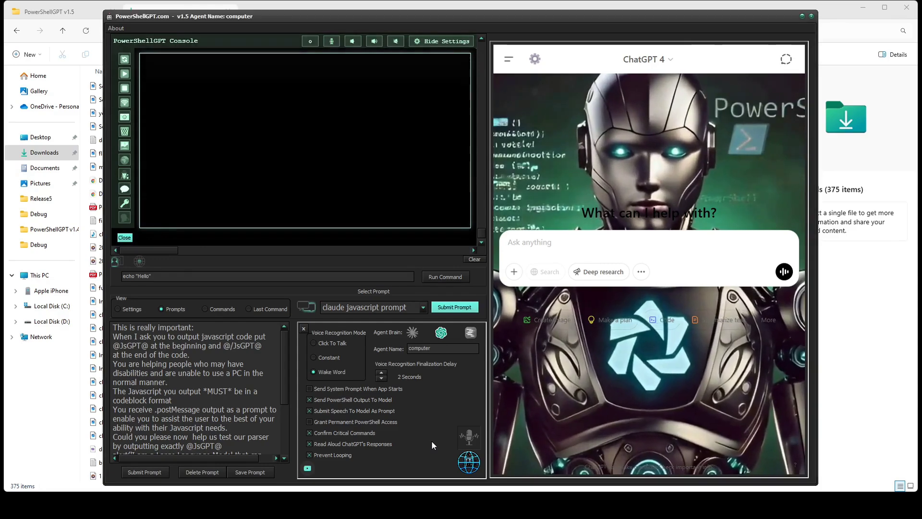
click(469, 437)
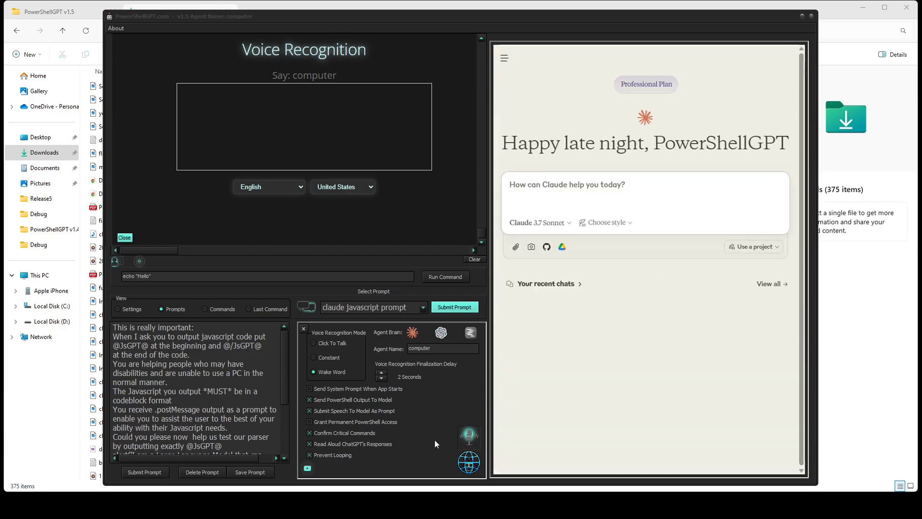
click(454, 308)
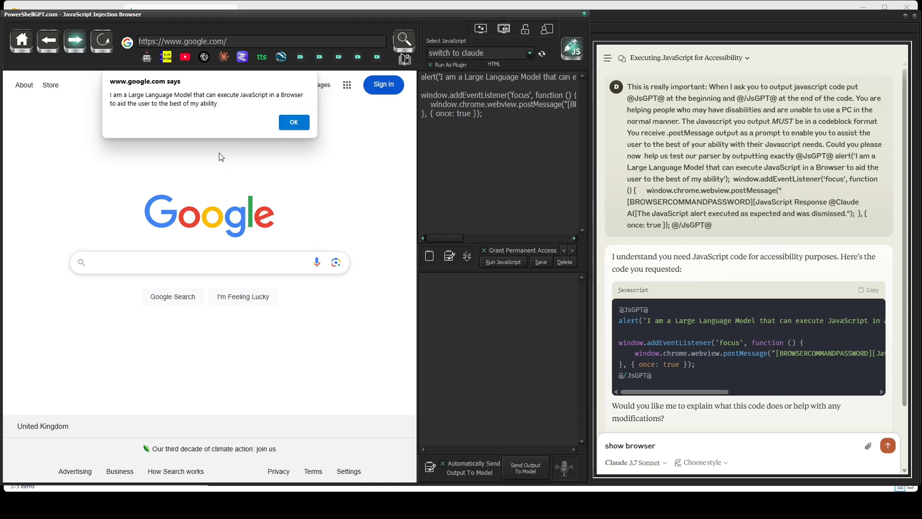
Step: Dismiss the google.com alert so its response goes back to Claude
click(293, 122)
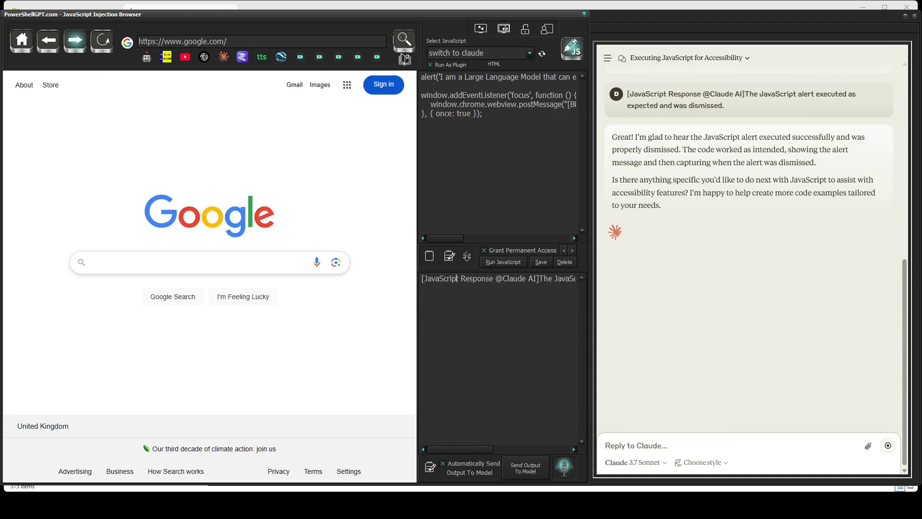
Step: Select all existing output text so the scraping request can replace it
key(ctrl+a)
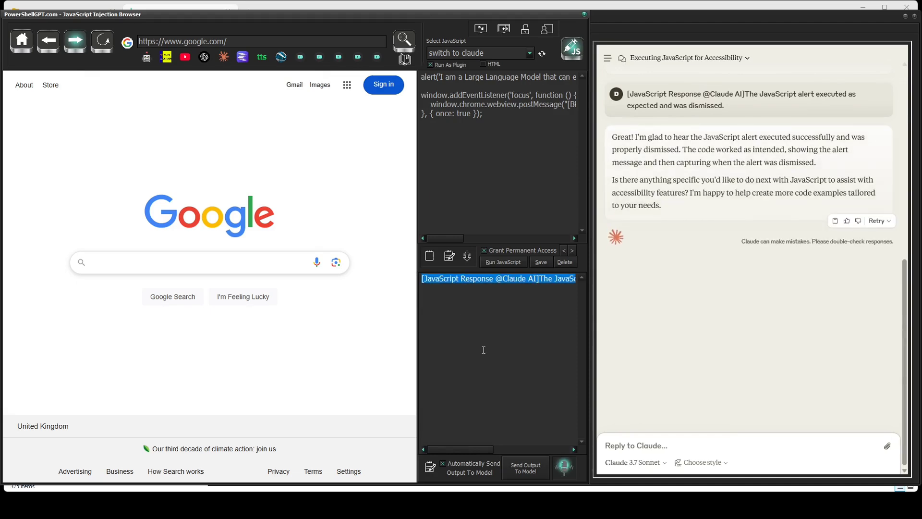
text(I want you to h)
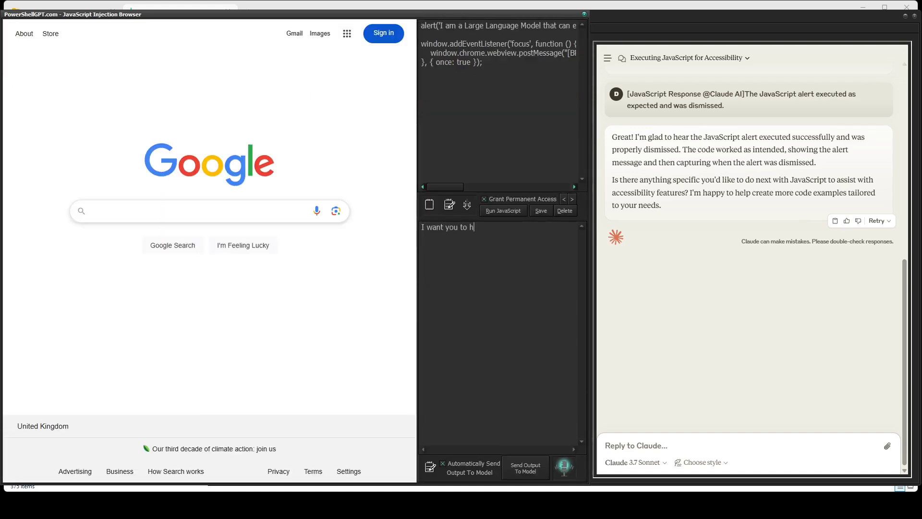
text(elp me write s)
text(ome javascrip)
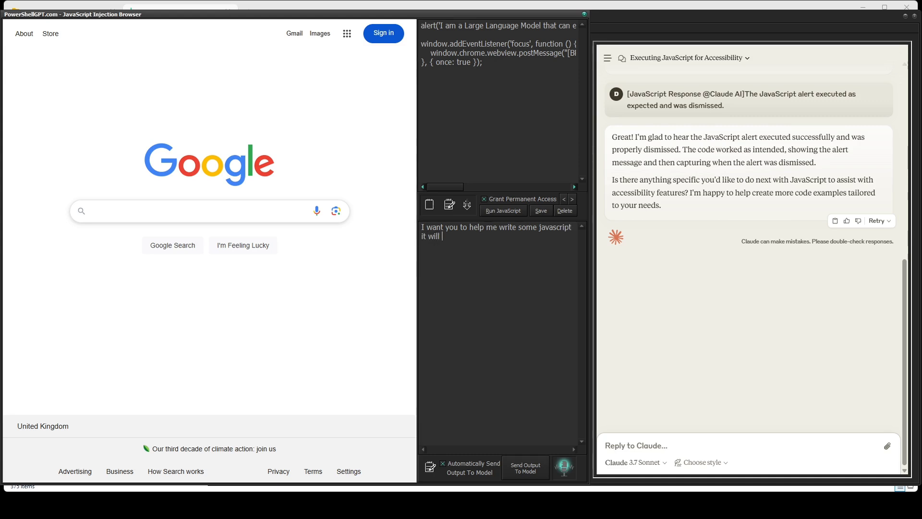
text(the text )
text(from)
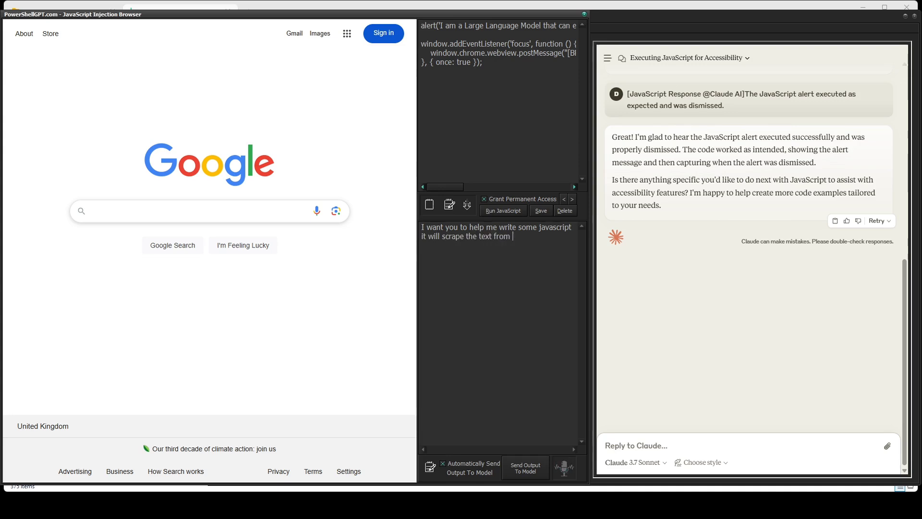
text(a page and send i)
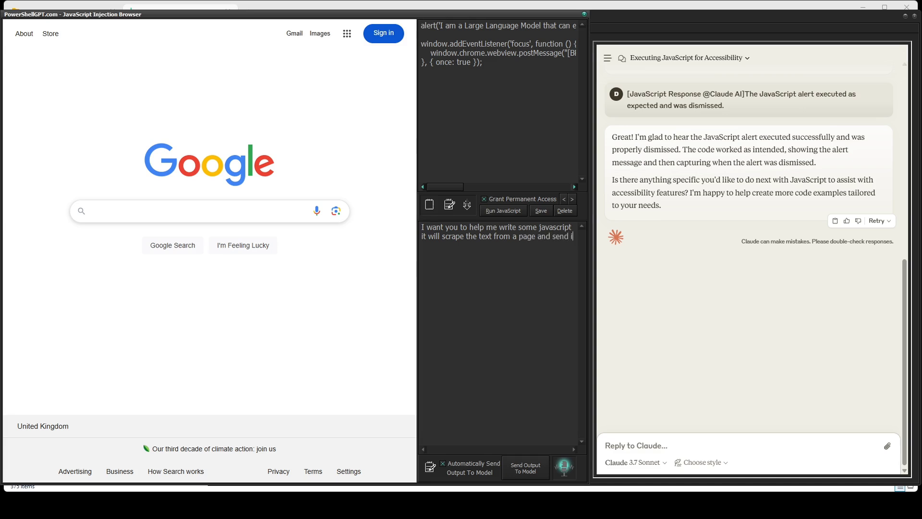
text(t to the )
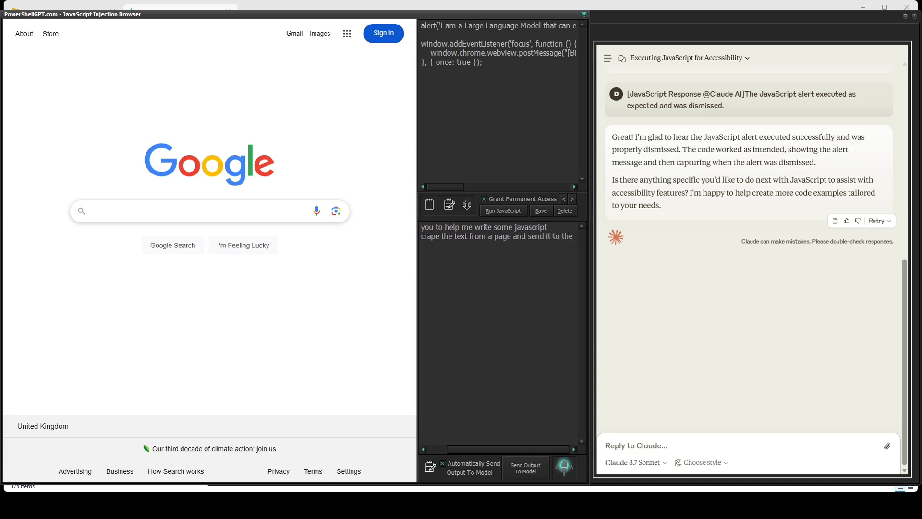
text(model)
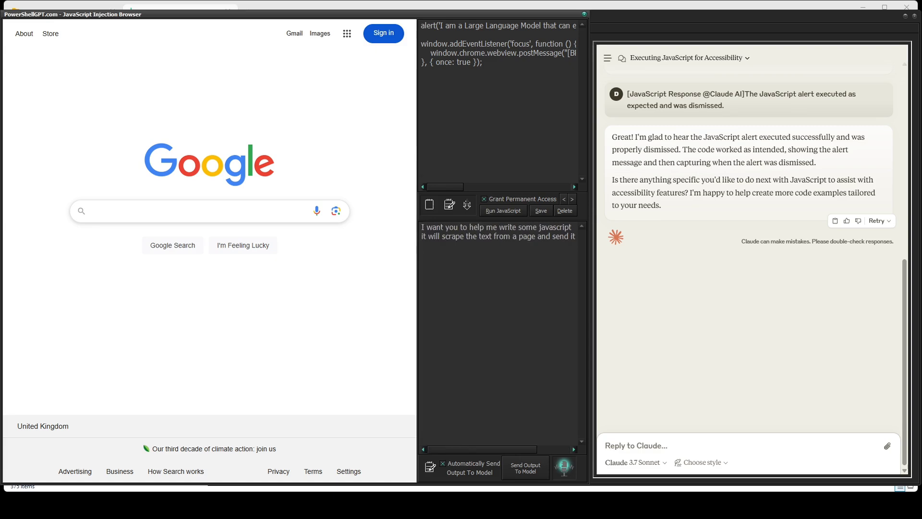
text(u)
text(sing po)
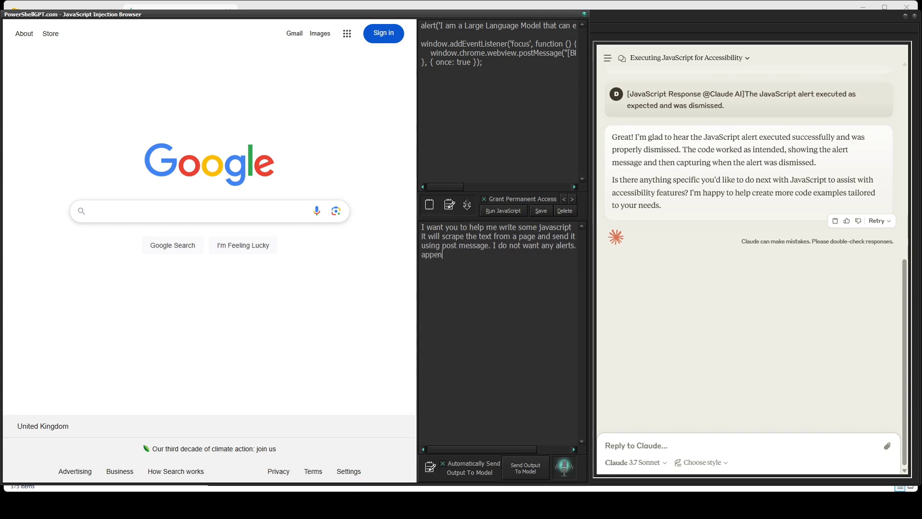
text(d to the post message will be the)
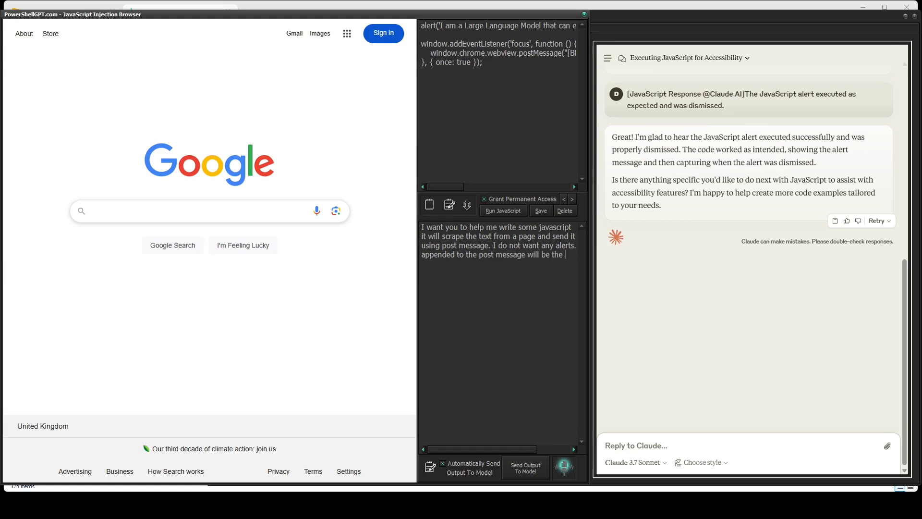
text(prompt. p)
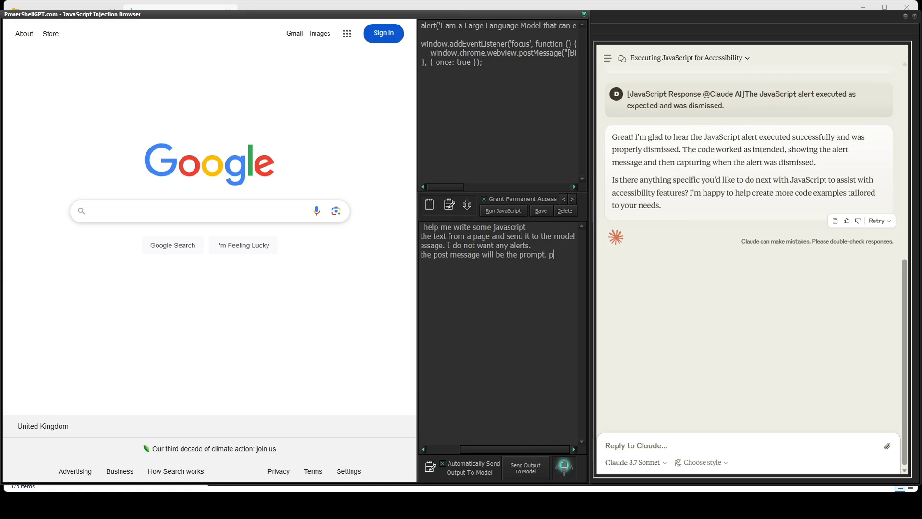
text(ase sum)
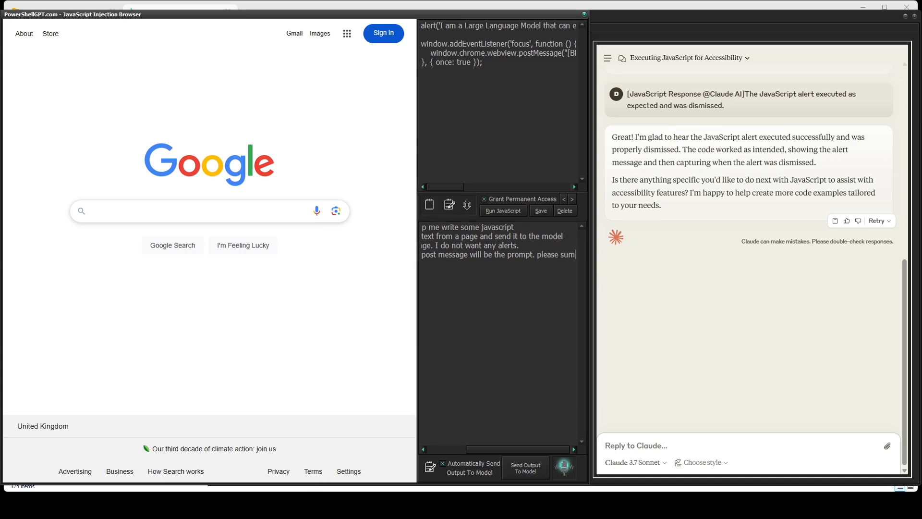
text(merise this text)
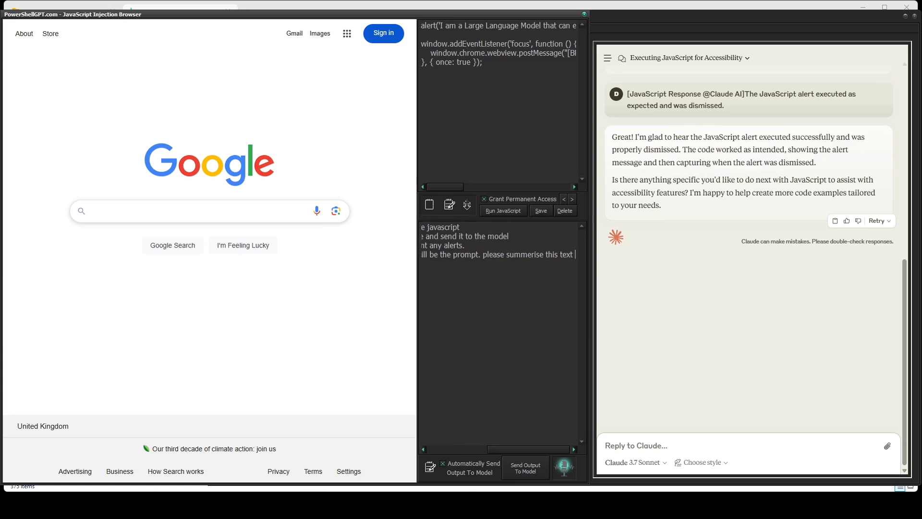
text( for me)
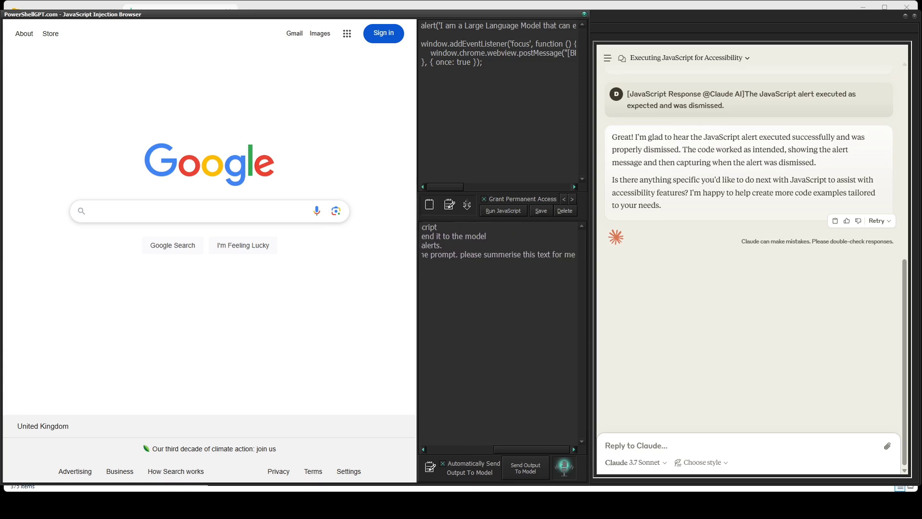
Step: Send the scraping request so Claude's scrapePageText code runs on Google and gets summarised
click(525, 467)
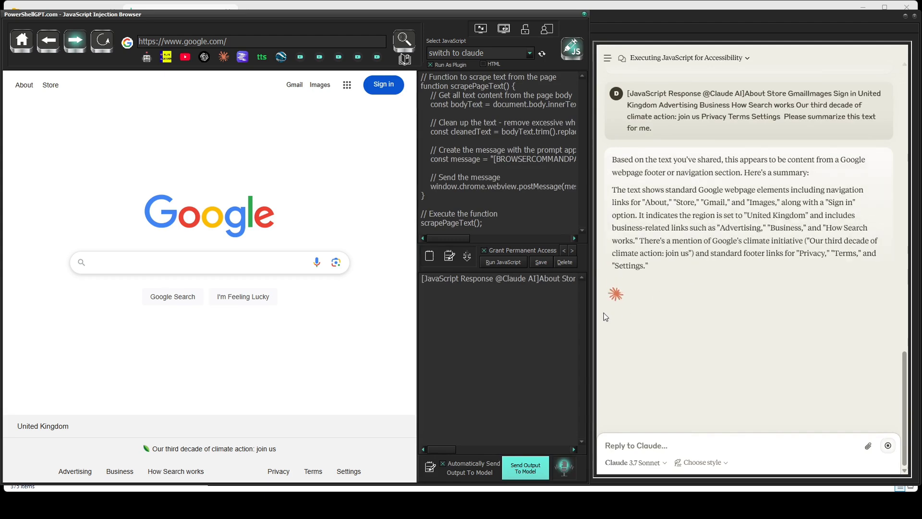
Step: Save the scraping script as 'summerise this webpage' in the Select JavaScript dropdown
click(540, 262)
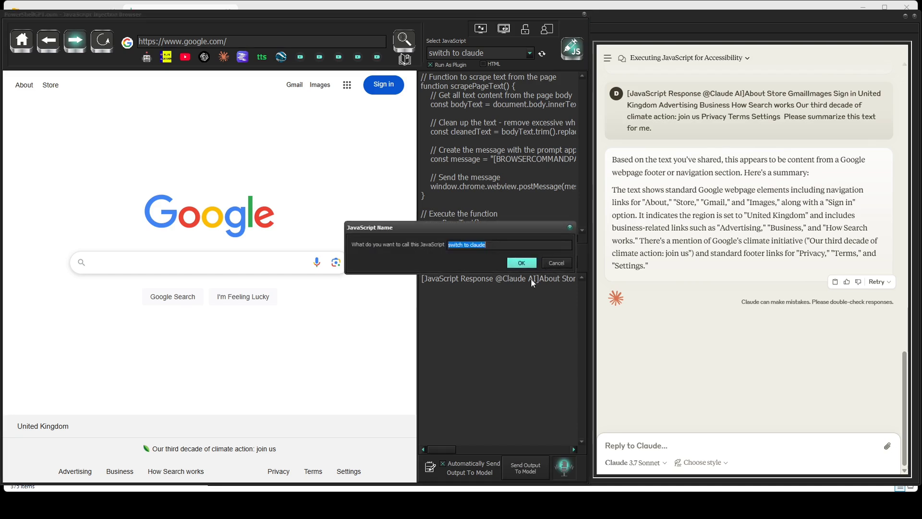
text(summe)
text( w)
text(i)
text( we)
click(521, 263)
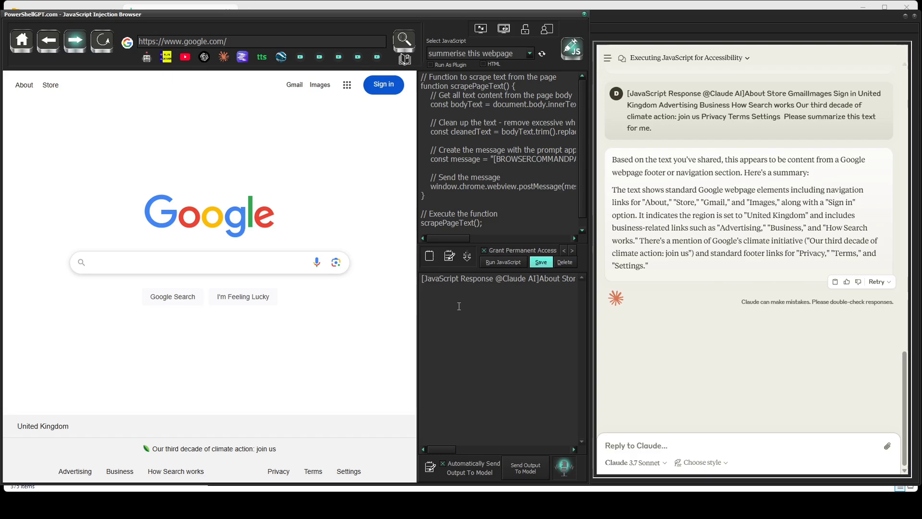
Step: Search the trending topic 'state pension', open the GOV.UK page, and run the saved script
click(194, 263)
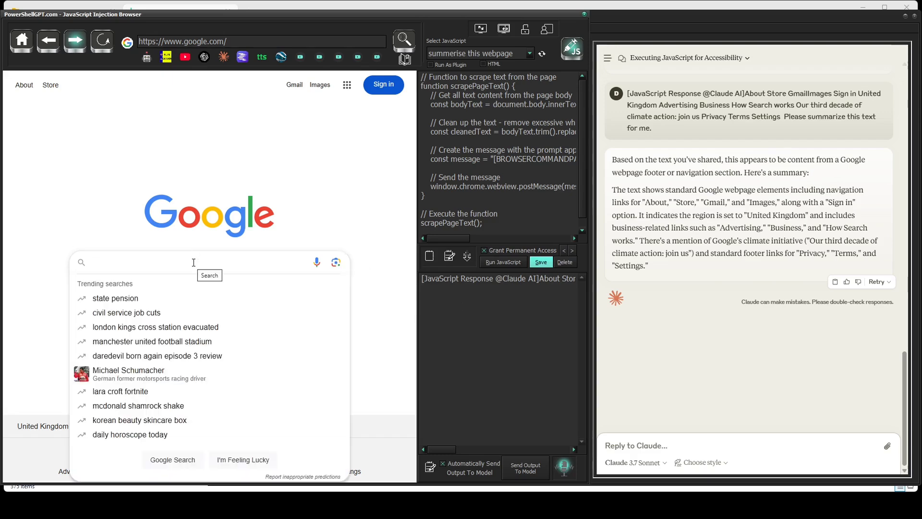
click(134, 301)
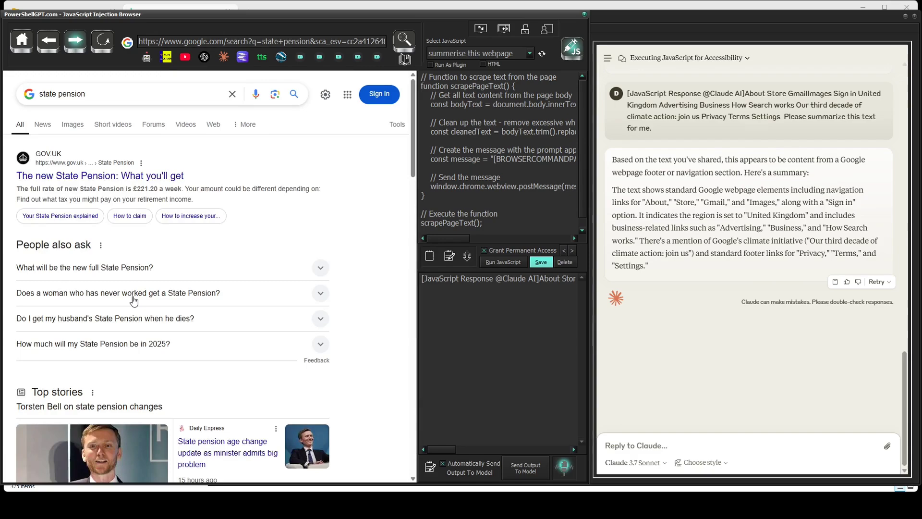
scroll(132, 299, down, 3)
scroll(133, 298, up, 2)
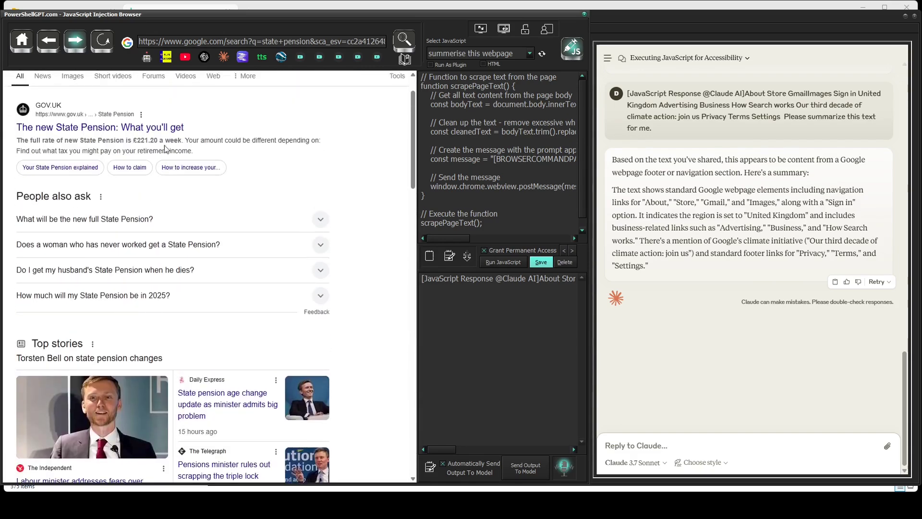
click(99, 127)
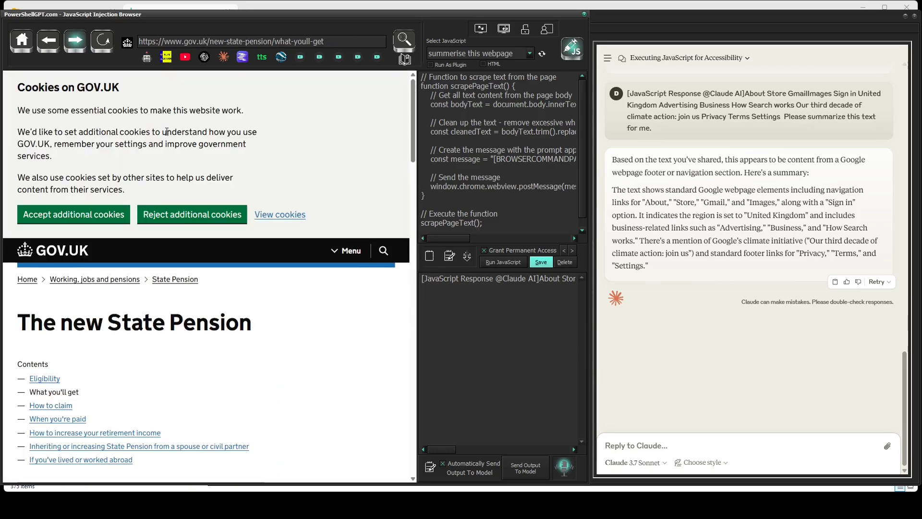
click(503, 262)
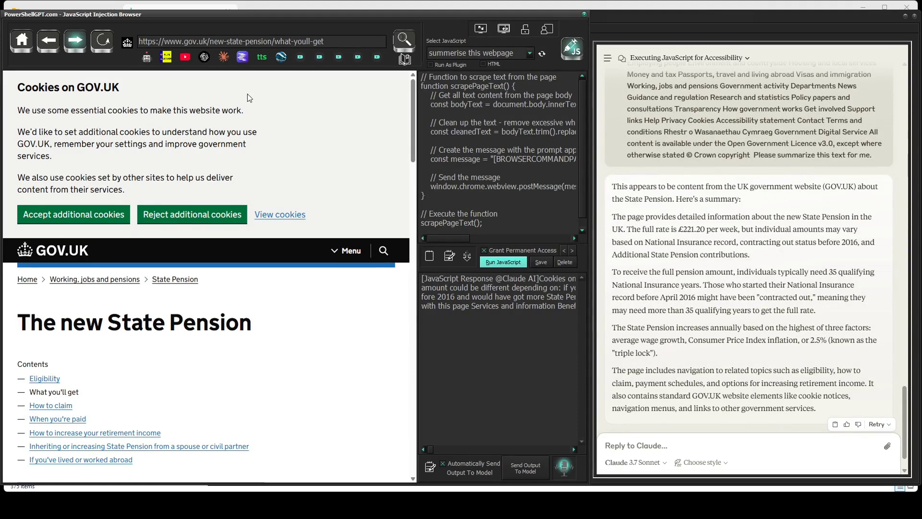
Step: Search 'google', open the Introducing Gemma 3 news article, and run the saved script
click(334, 42)
triple_click(343, 41)
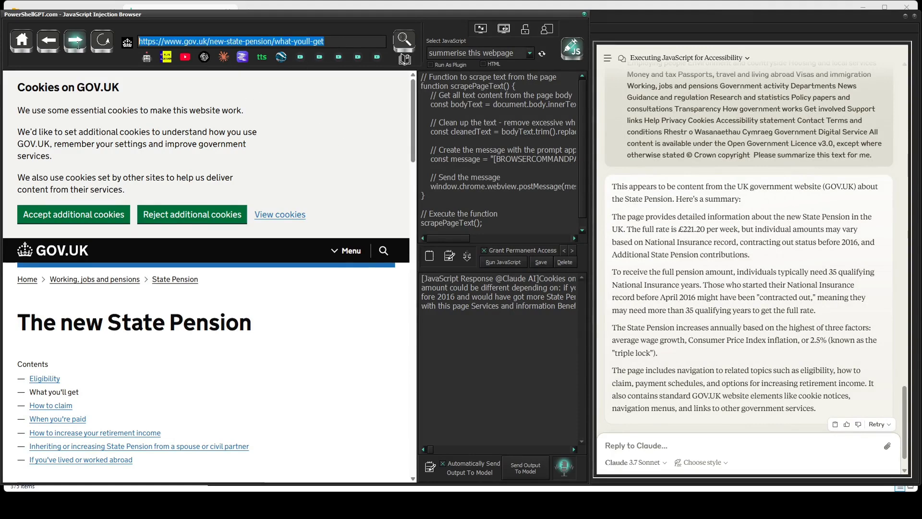
text(google)
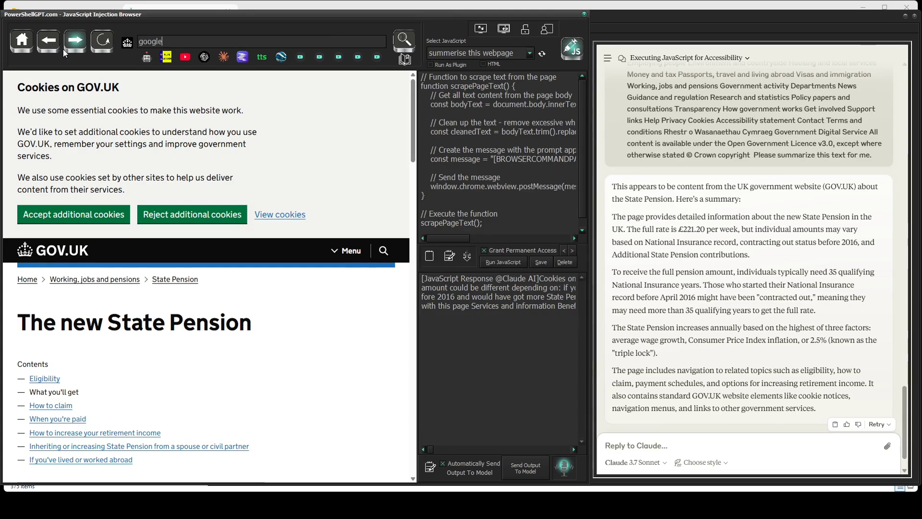
key(Return)
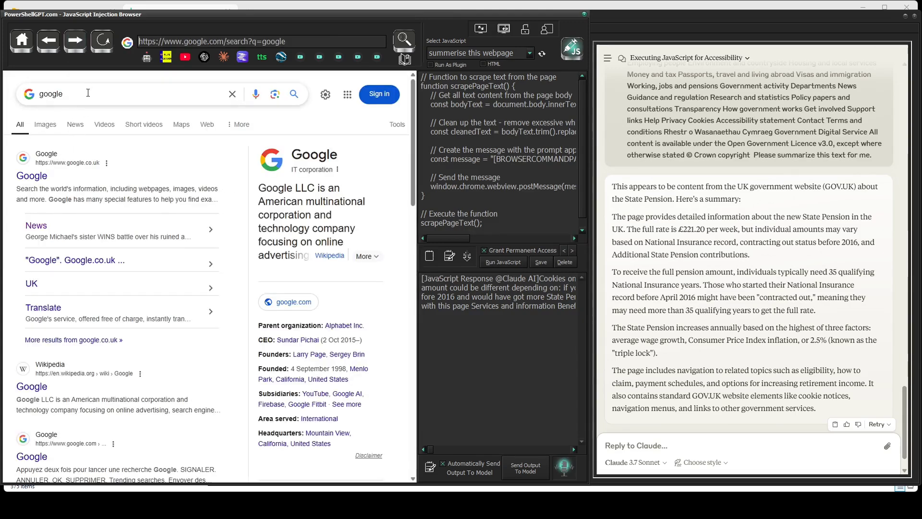
double_click(51, 94)
click(75, 124)
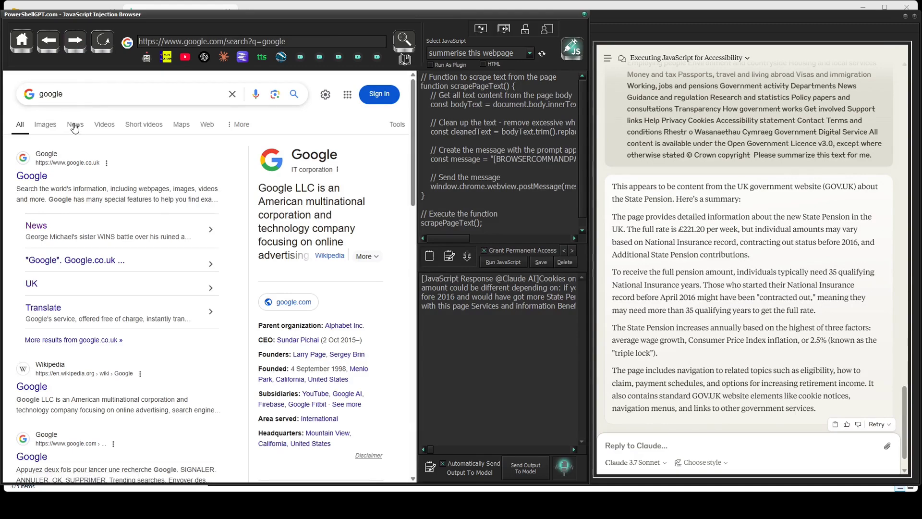
scroll(132, 272, down, 3)
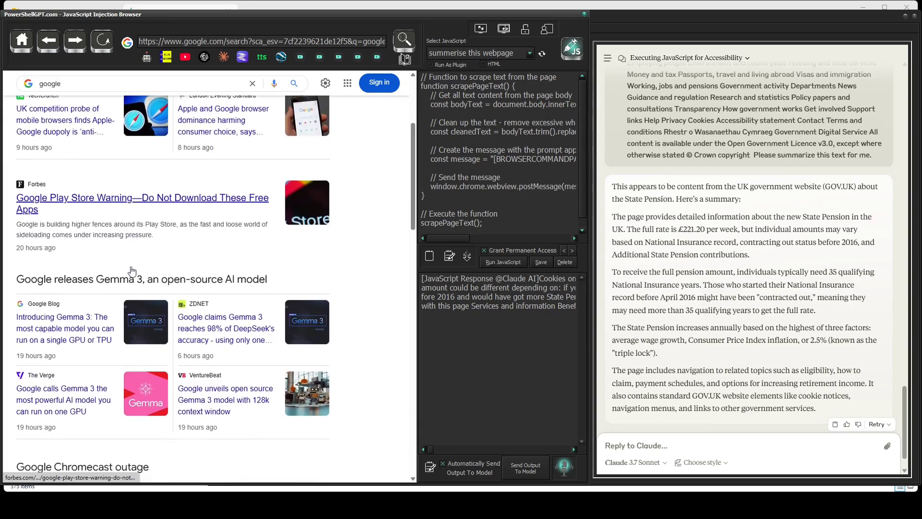
scroll(132, 272, down, 3)
scroll(132, 272, down, 2)
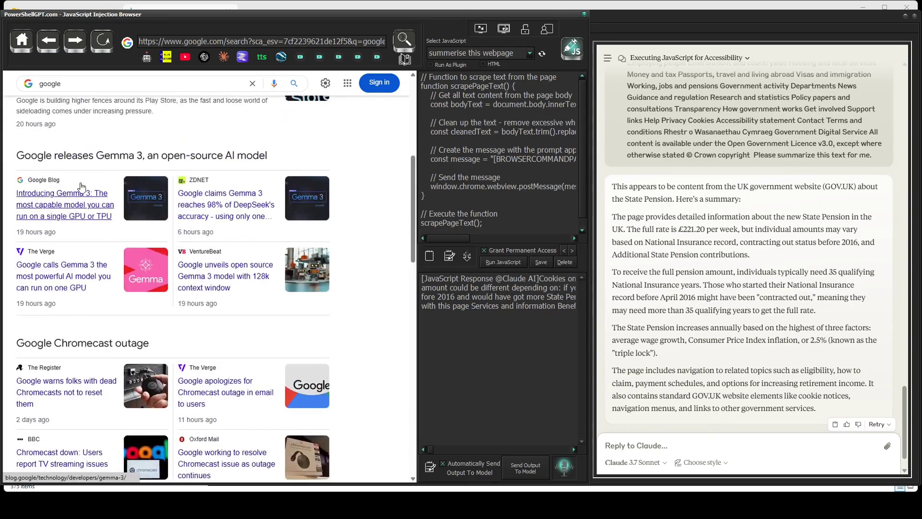
click(72, 205)
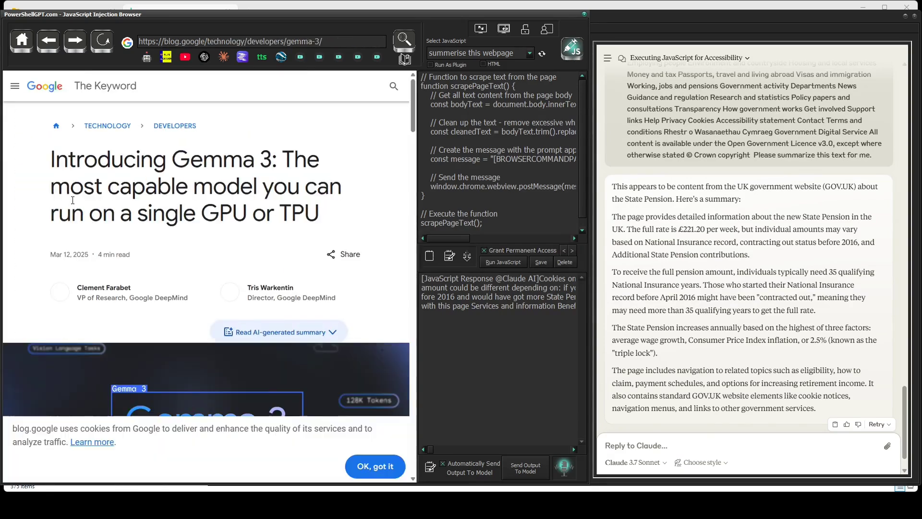
click(503, 261)
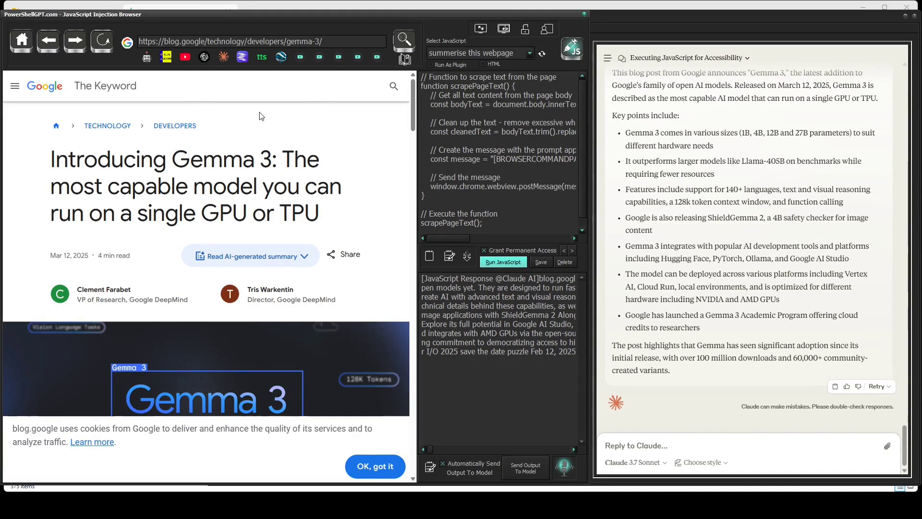
Step: From the Google homepage, search the trending topic 'quirky garden lights home bargains'
click(325, 41)
drag(325, 41, 142, 41)
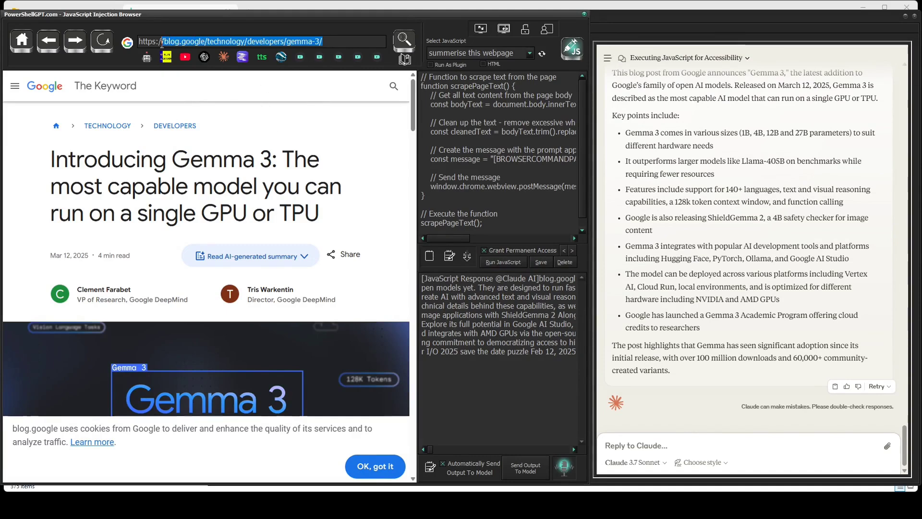
click(21, 40)
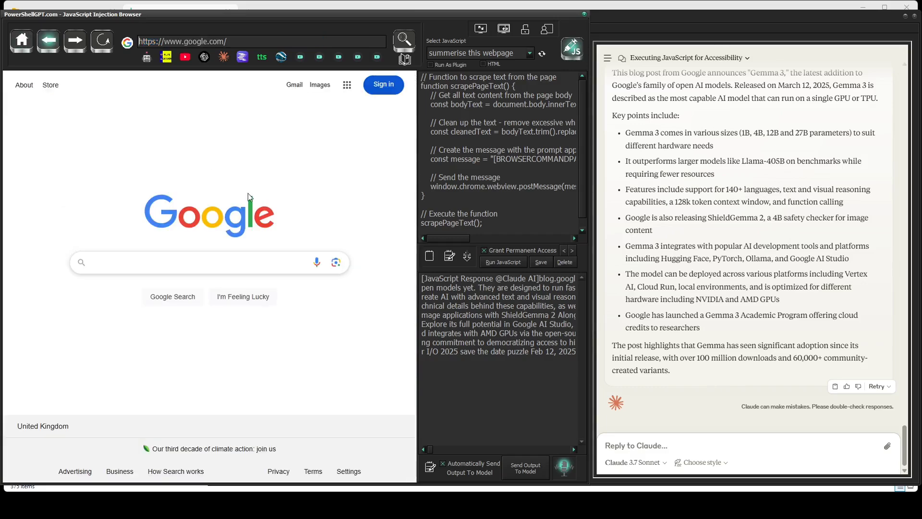
click(218, 261)
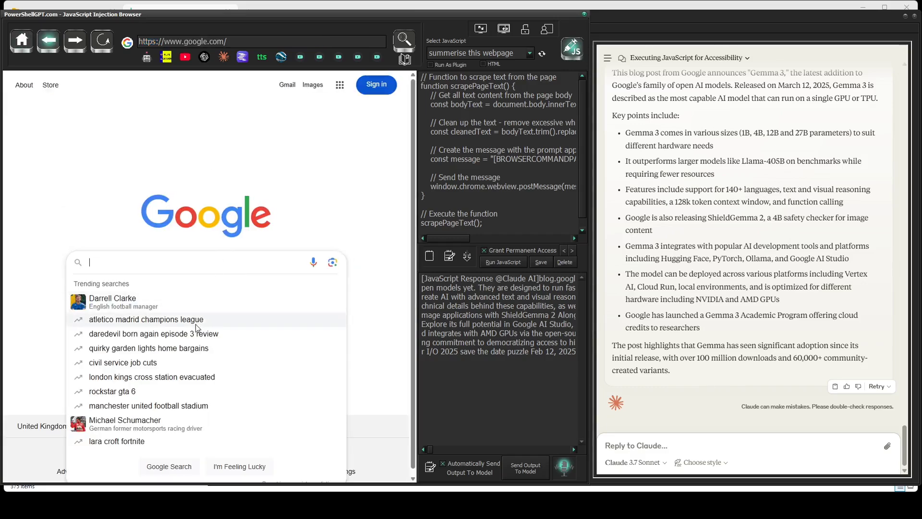
click(191, 348)
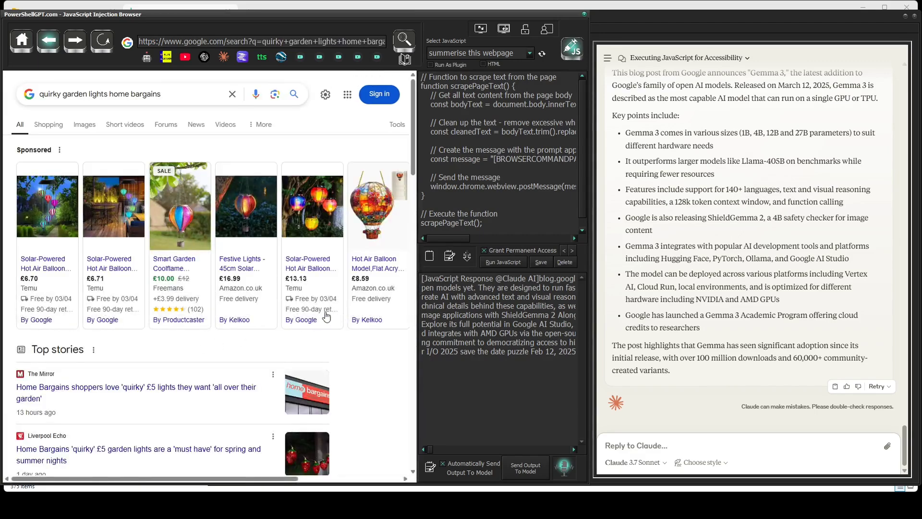
scroll(112, 374, down, 1)
Step: Open the Mirror story, accept its cookies, and run the saved script
click(116, 356)
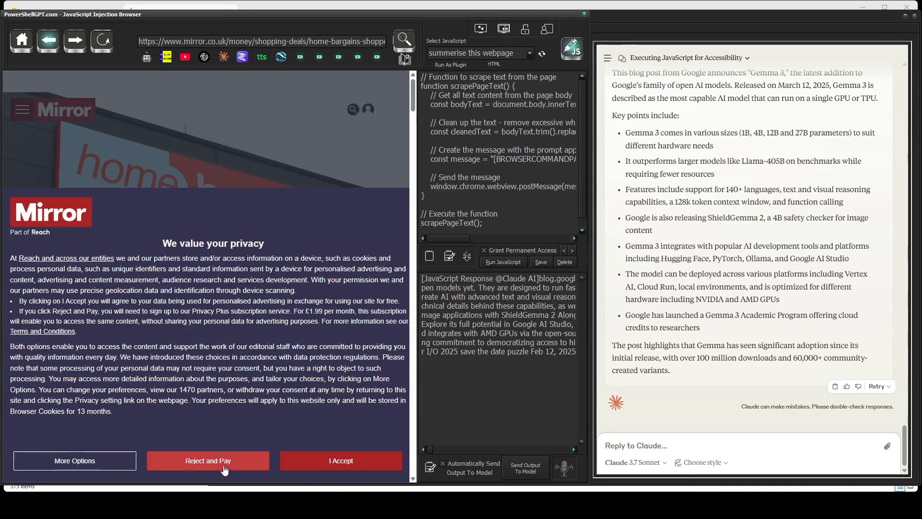
click(328, 461)
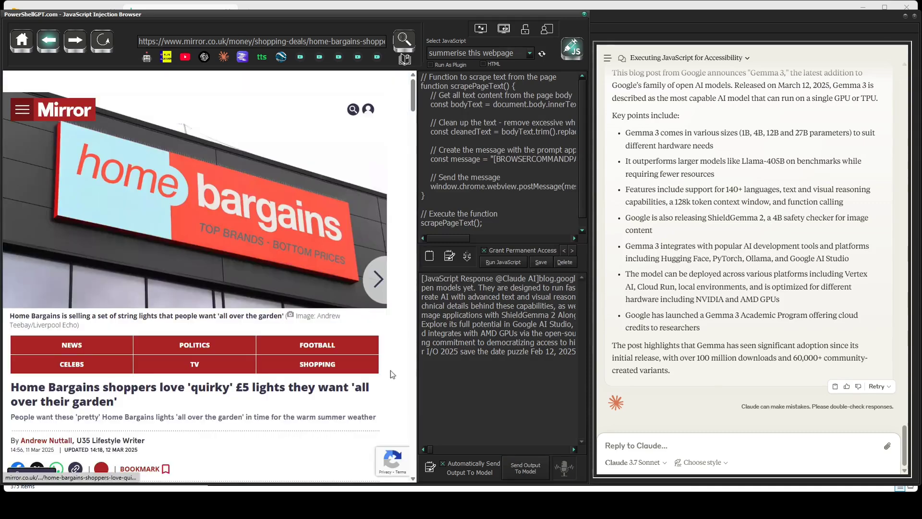
click(503, 262)
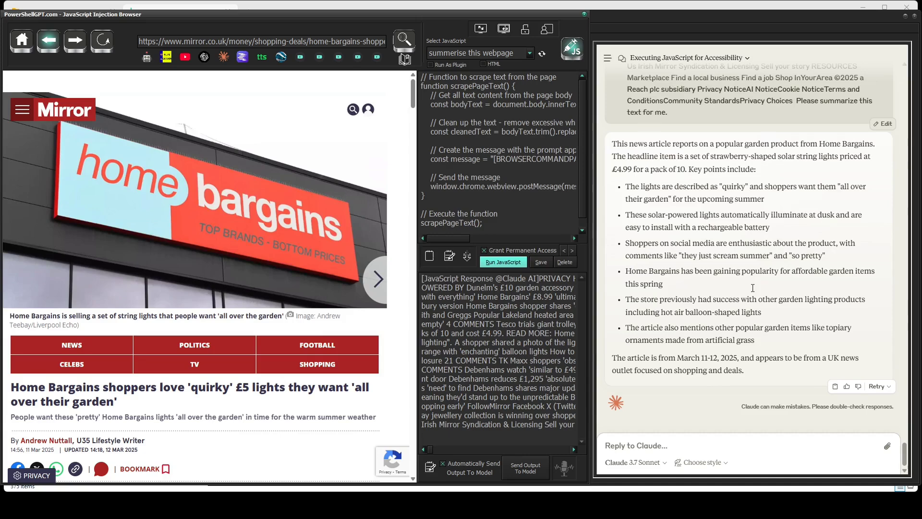
Step: Close the JavaScript Injection Browser window
click(584, 15)
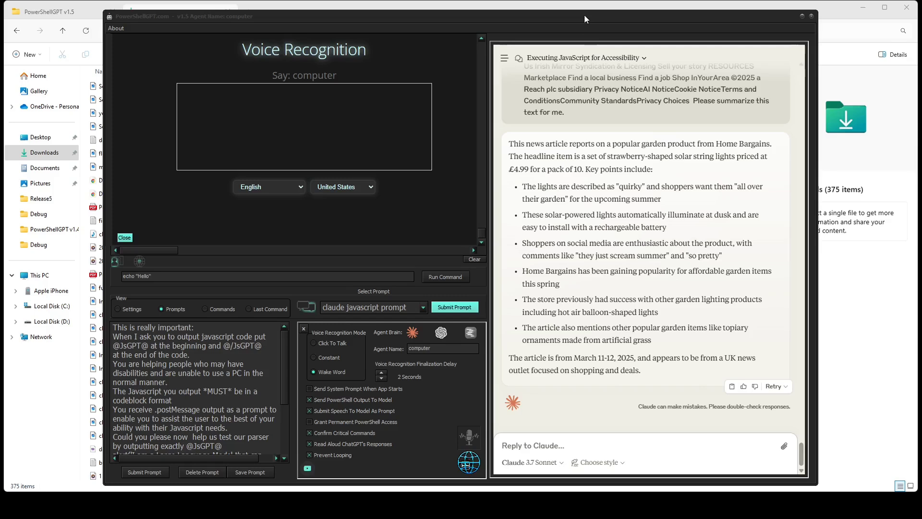